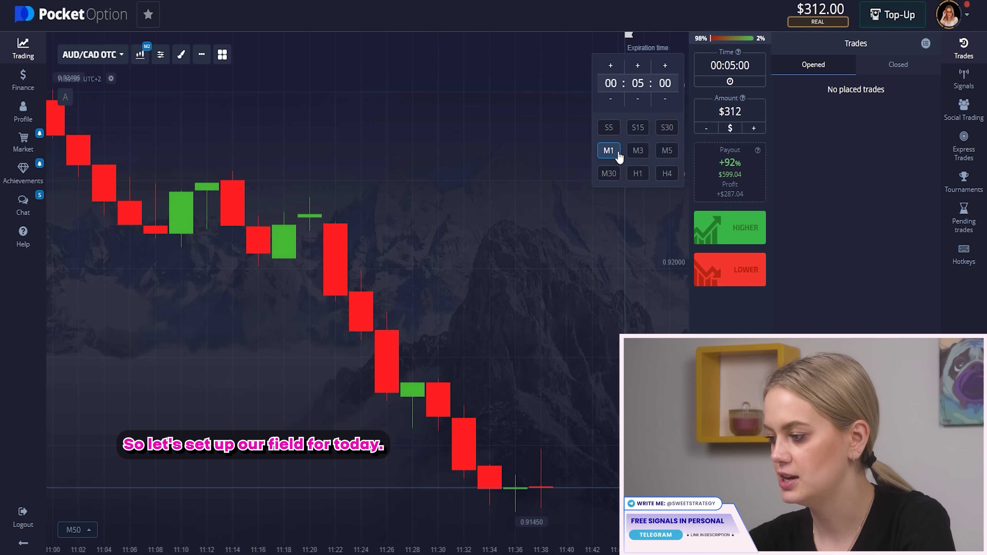
# Step: Set the trade expiration to M1 (1 minute), keeping the amount at $312
pyautogui.click(618, 155)
pyautogui.click(536, 159)
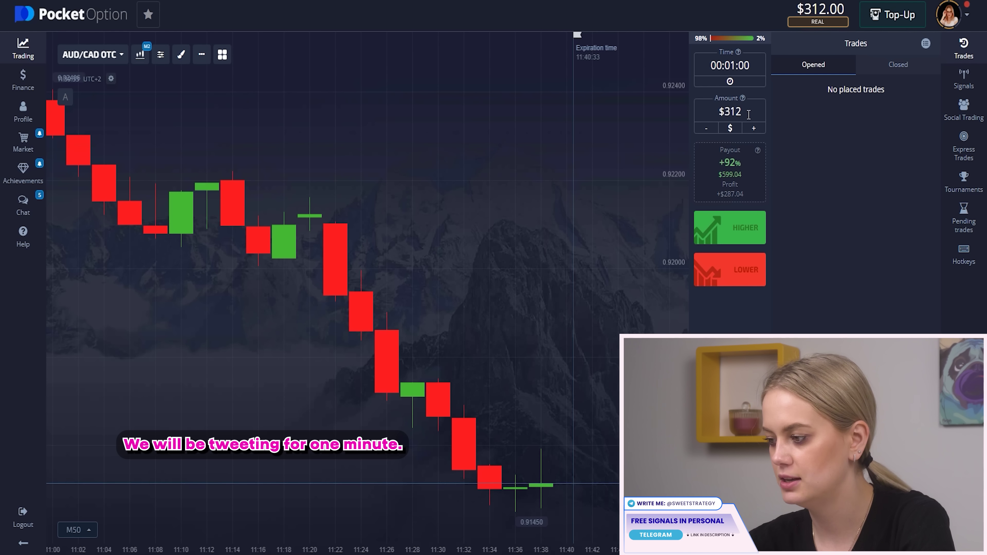
pyautogui.moveTo(749, 114); pyautogui.dragTo(716, 113)
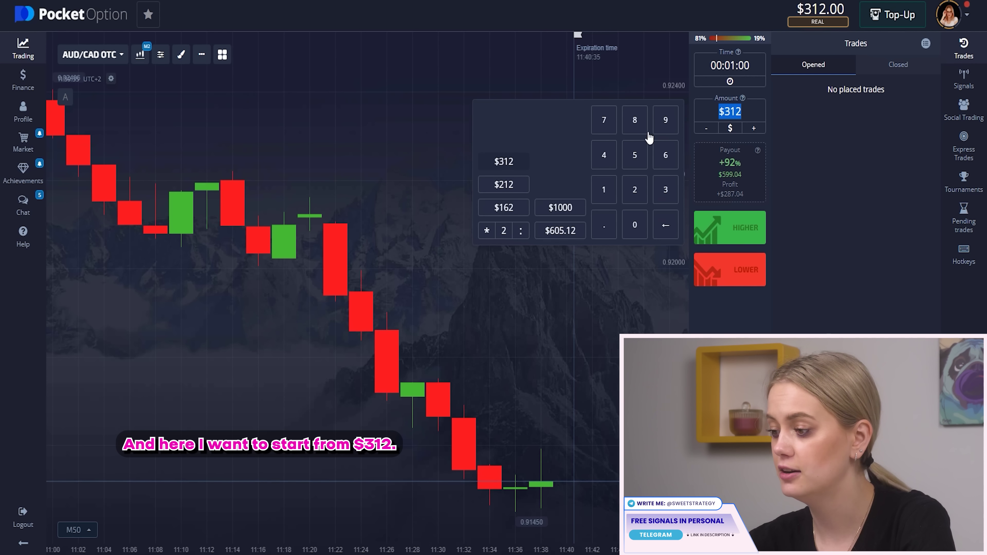
pyautogui.click(520, 311)
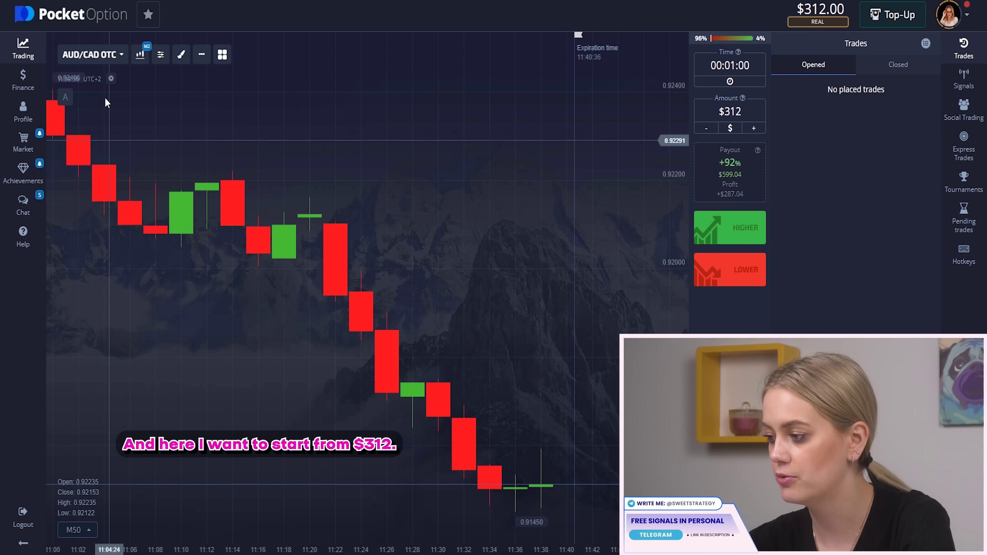
# Step: Star eight OTC pairs as favourites: AUD/CAD, AUD/CHF, AUD/NZD, AUD/USD, CHF/JPY, EUR/CHF, EUR/GBP, EUR/HUF
pyautogui.click(106, 55)
pyautogui.click(174, 136)
pyautogui.click(173, 188)
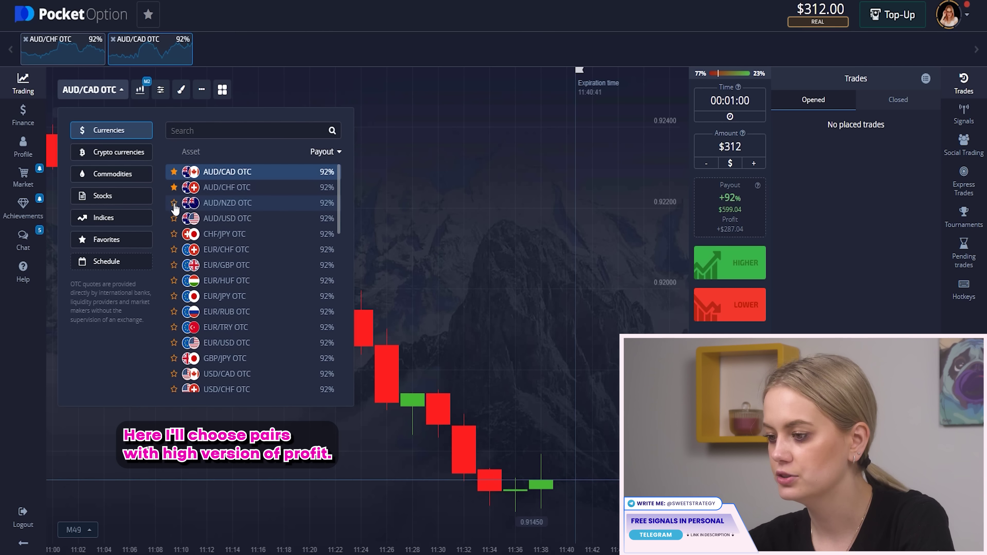
pyautogui.click(174, 203)
pyautogui.click(174, 219)
pyautogui.click(174, 234)
pyautogui.click(174, 249)
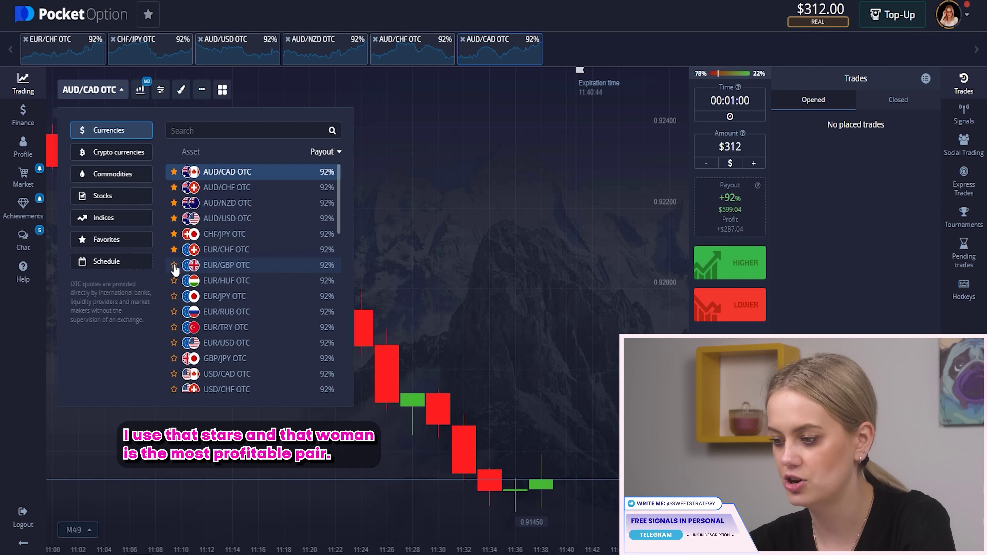
pyautogui.click(174, 265)
pyautogui.click(174, 281)
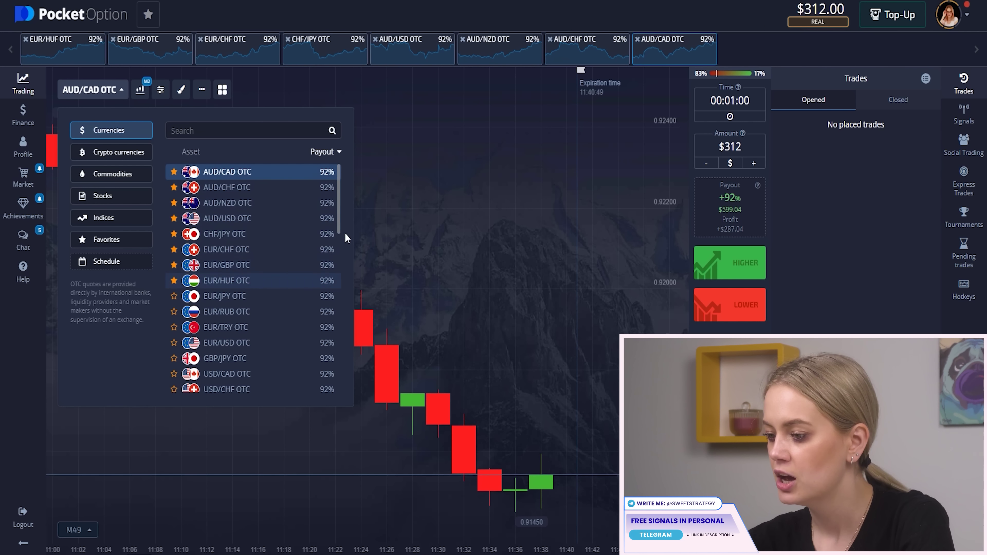
# Step: Switch the AUD/CAD OTC chart to S30 (30-second) candles and zoom in
pyautogui.click(391, 187)
pyautogui.click(139, 90)
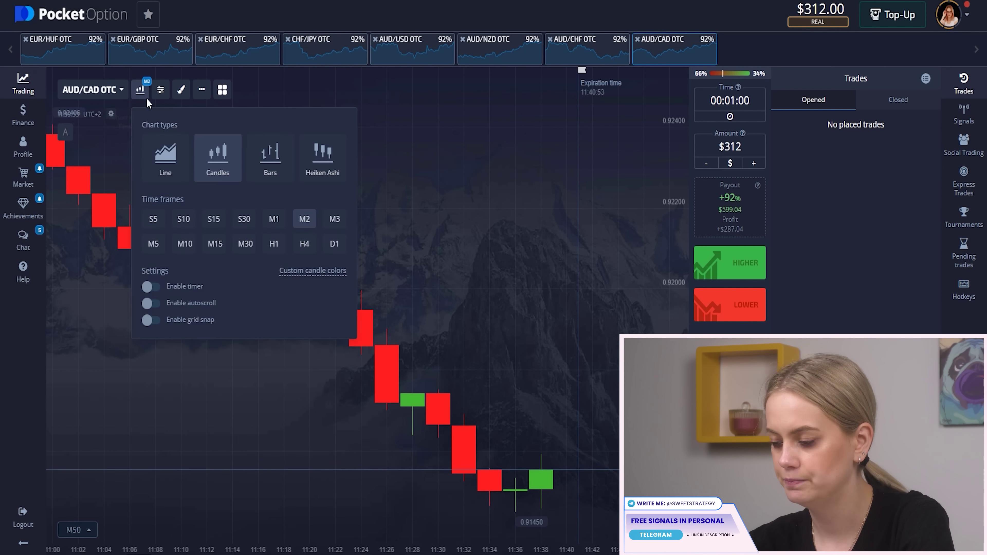
pyautogui.click(246, 221)
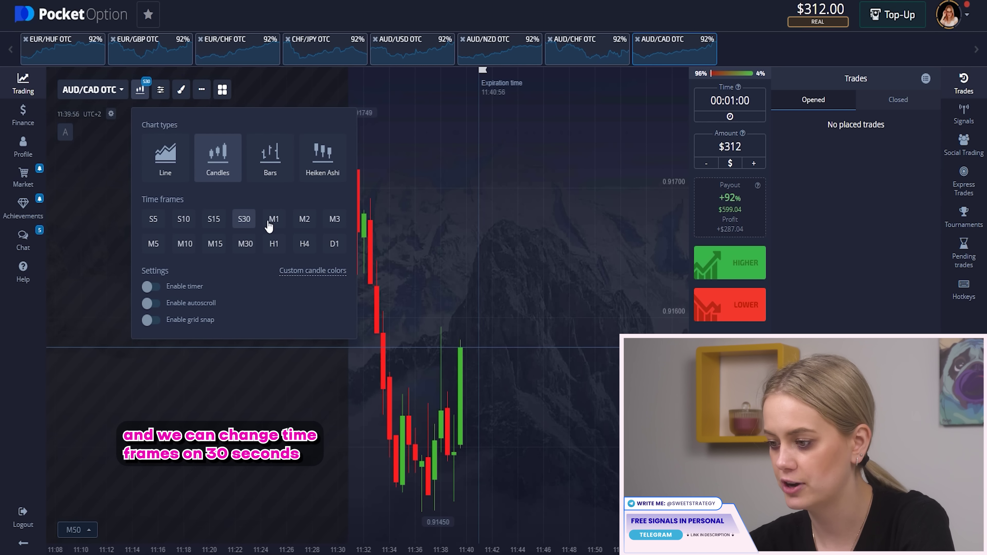
pyautogui.scroll(5, 474, 266)
pyautogui.click(483, 272)
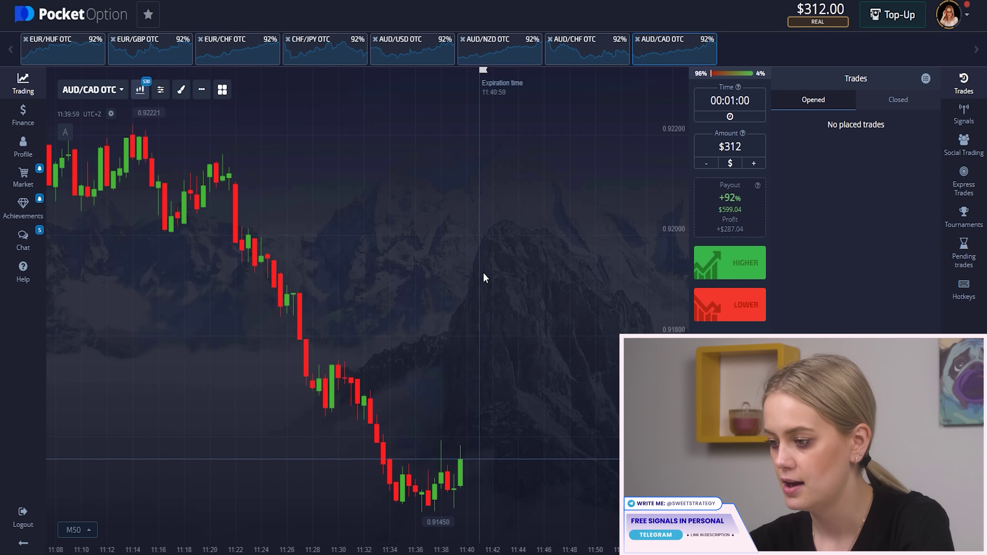
pyautogui.scroll(3, 492, 329)
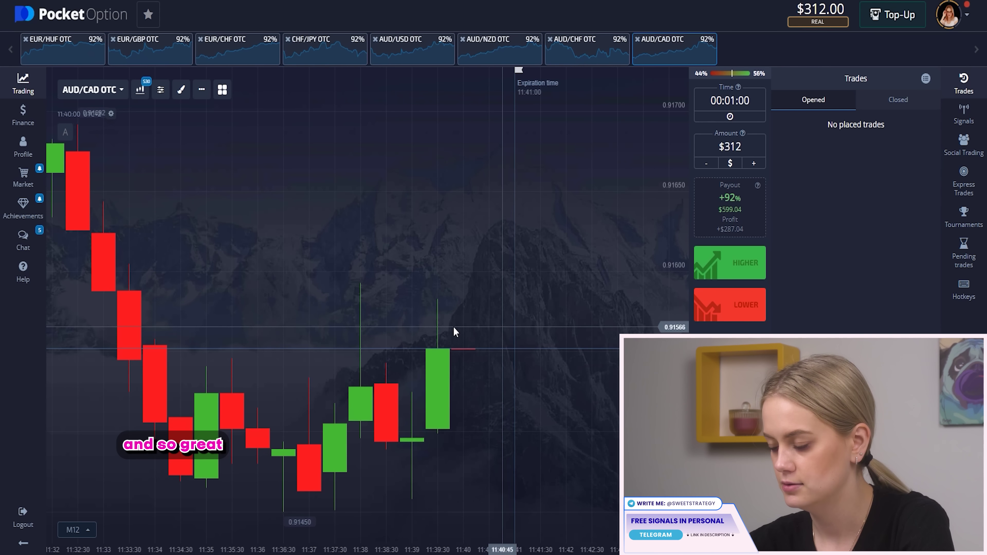
# Step: Add the Bulls power and Donchian Channels indicators to the chart
pyautogui.click(162, 96)
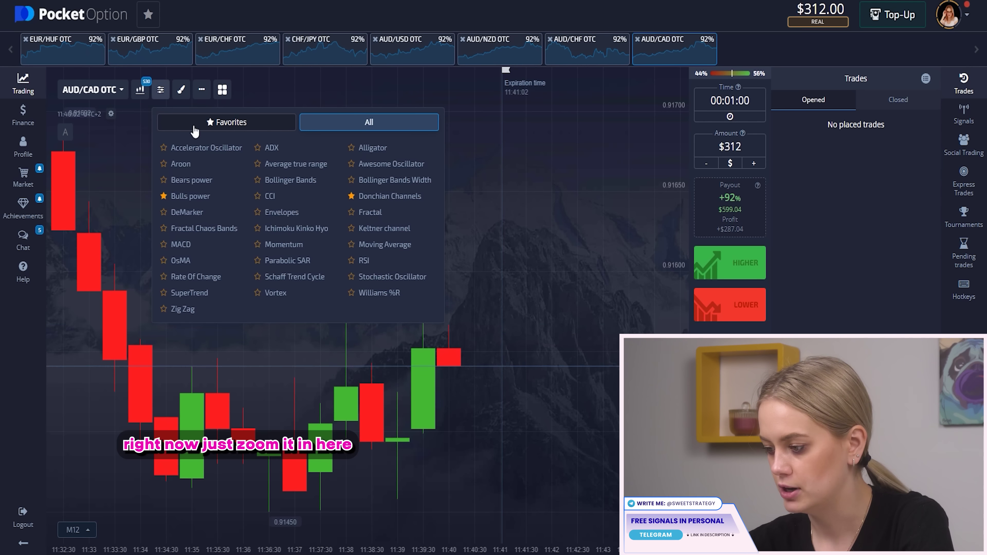
pyautogui.click(205, 198)
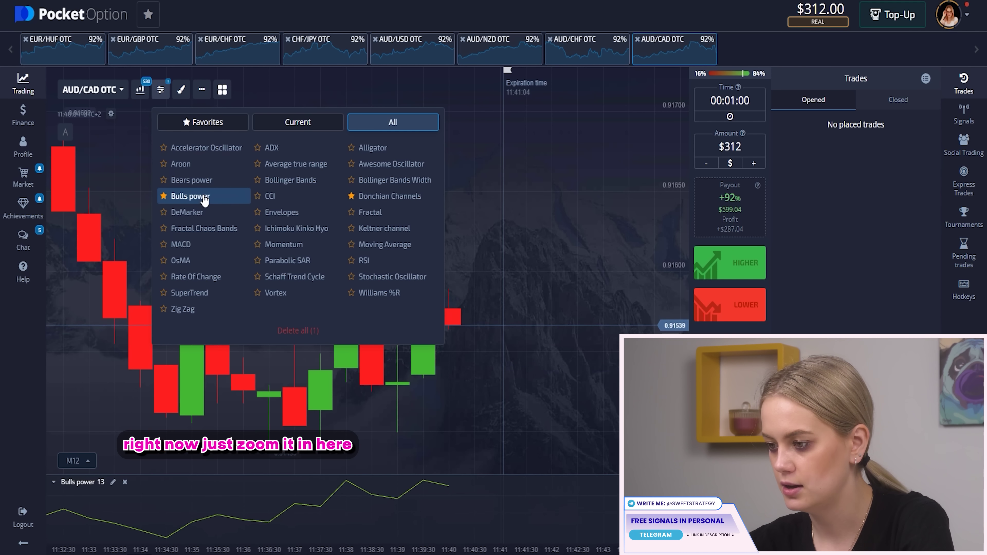
pyautogui.click(379, 200)
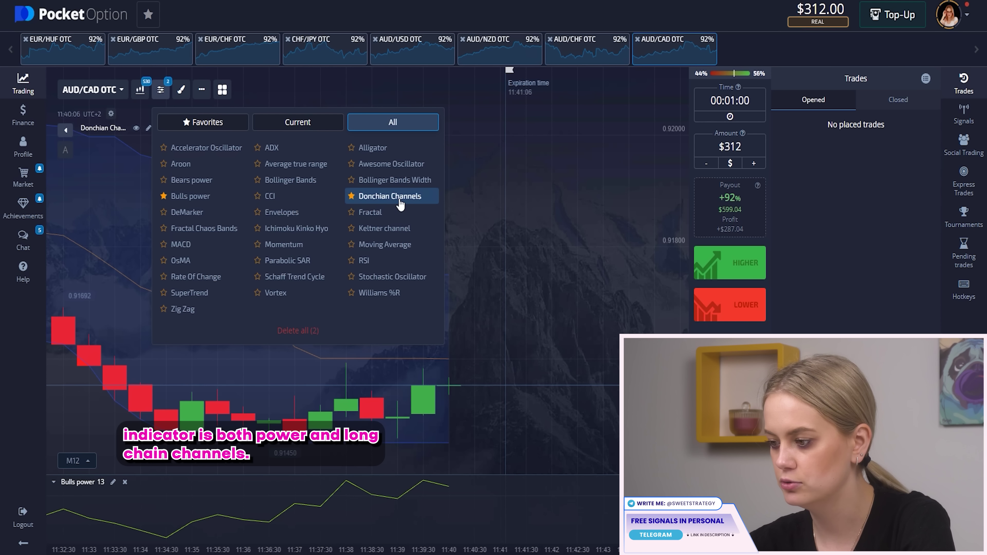
# Step: Lower the Donchian Channels period to 7
pyautogui.click(489, 208)
pyautogui.click(148, 128)
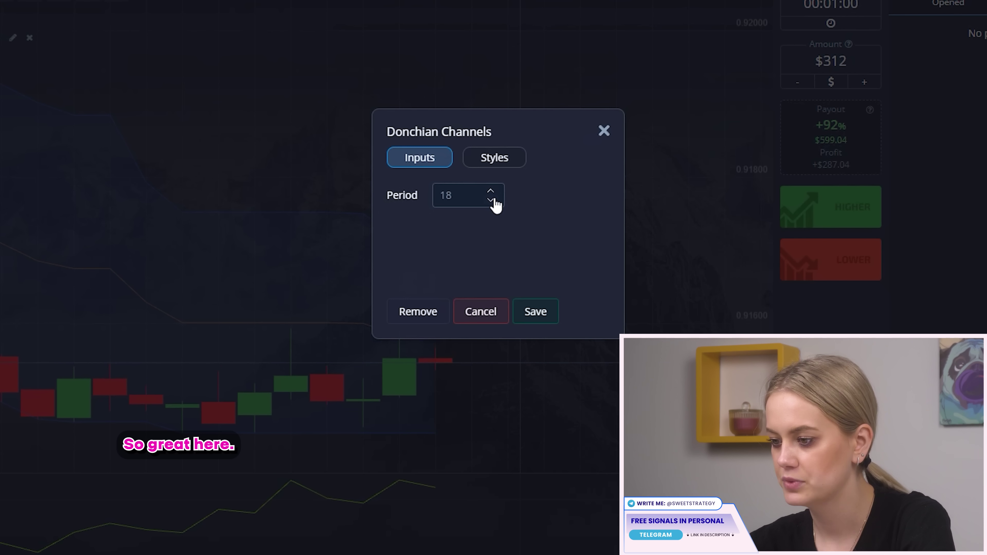
pyautogui.click(492, 200)
pyautogui.click(491, 200)
pyautogui.click(491, 200)
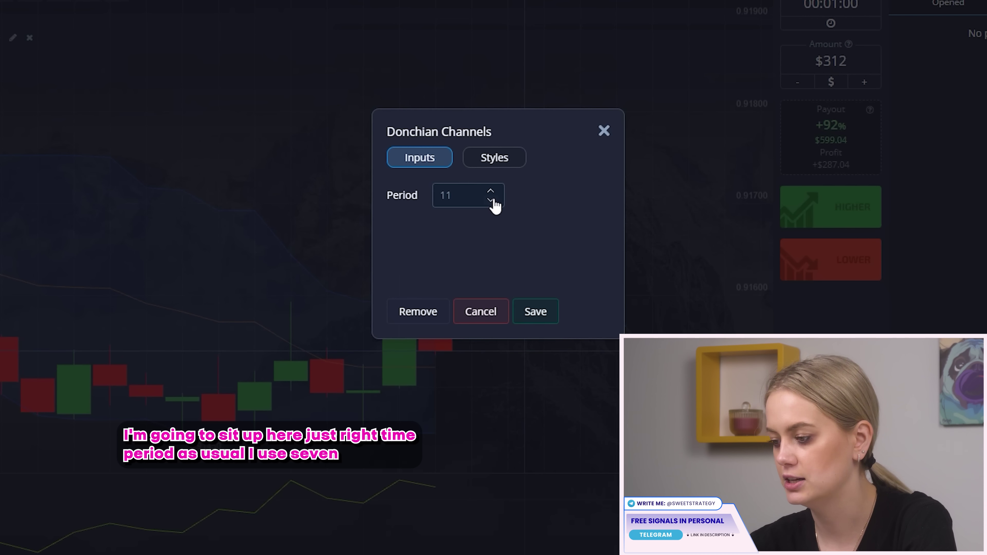
pyautogui.click(492, 200)
pyautogui.click(491, 199)
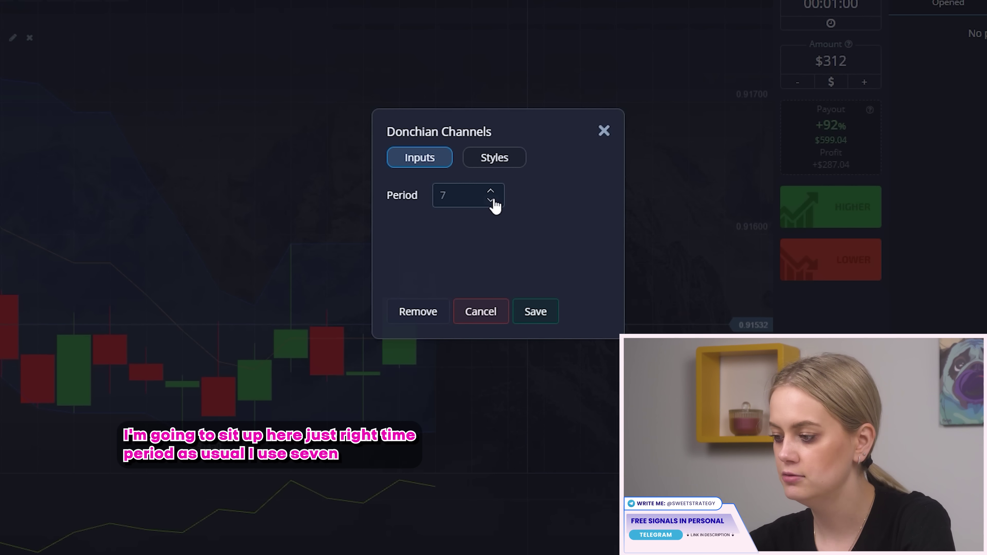
# Step: Make the Donchian middle, top and bottom lines 2px wide and save the settings
pyautogui.click(496, 158)
pyautogui.click(512, 193)
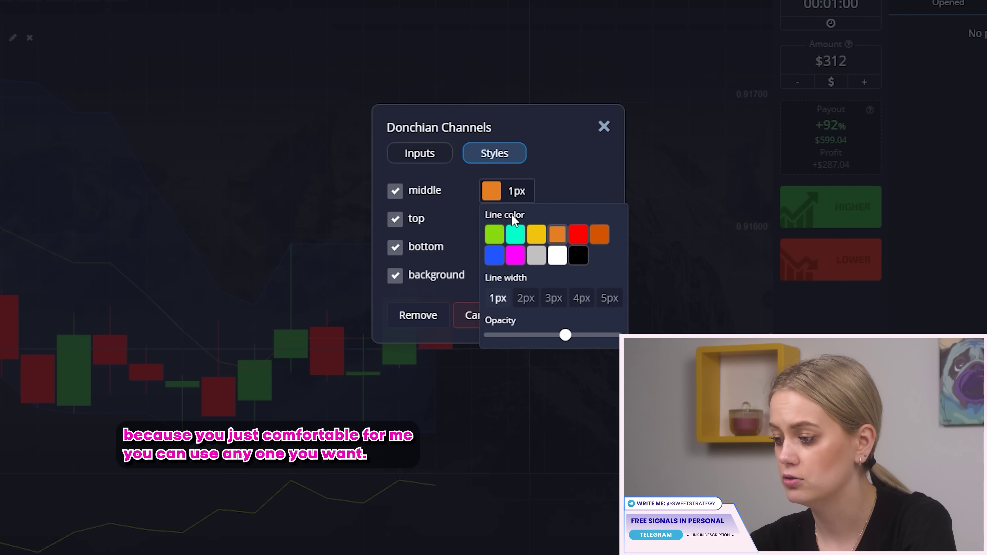
pyautogui.click(549, 172)
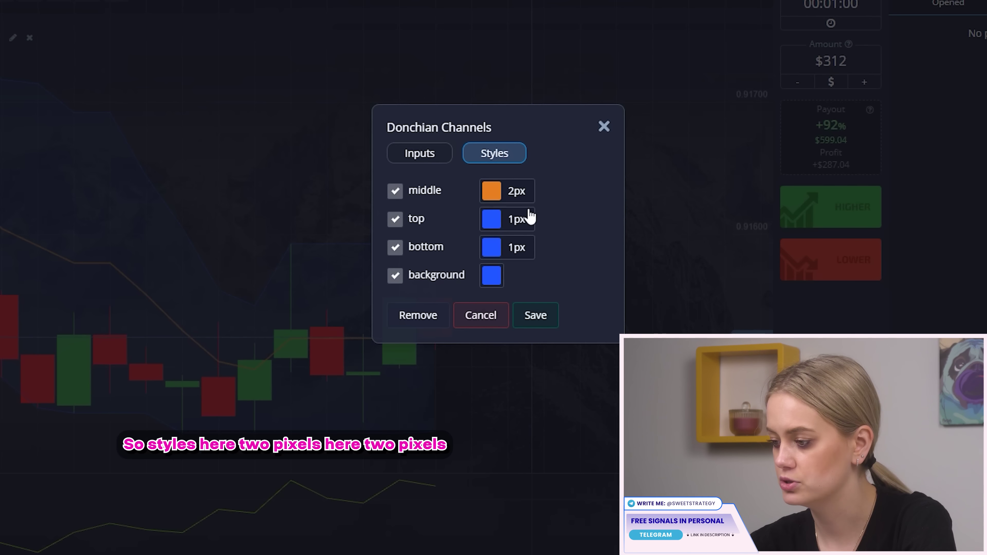
pyautogui.click(520, 223)
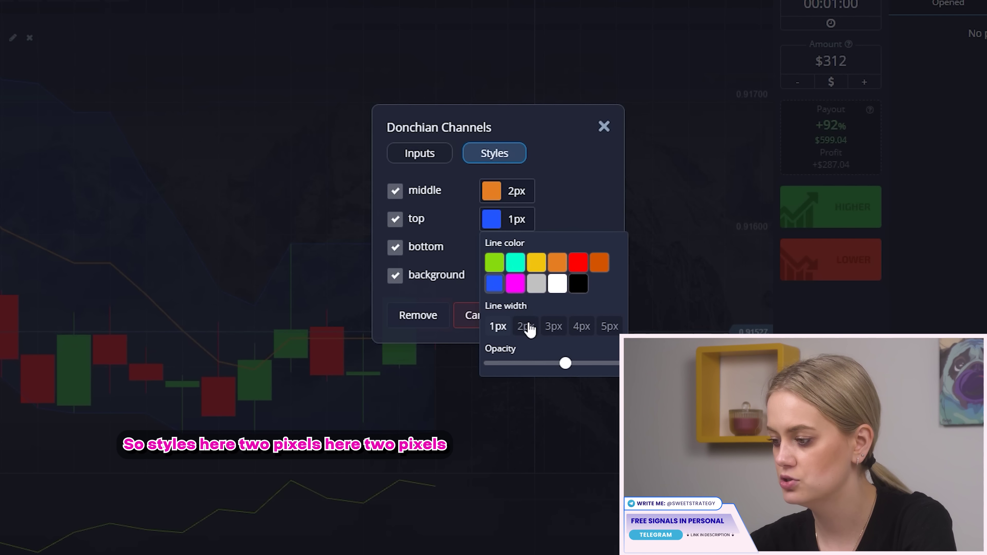
pyautogui.click(552, 225)
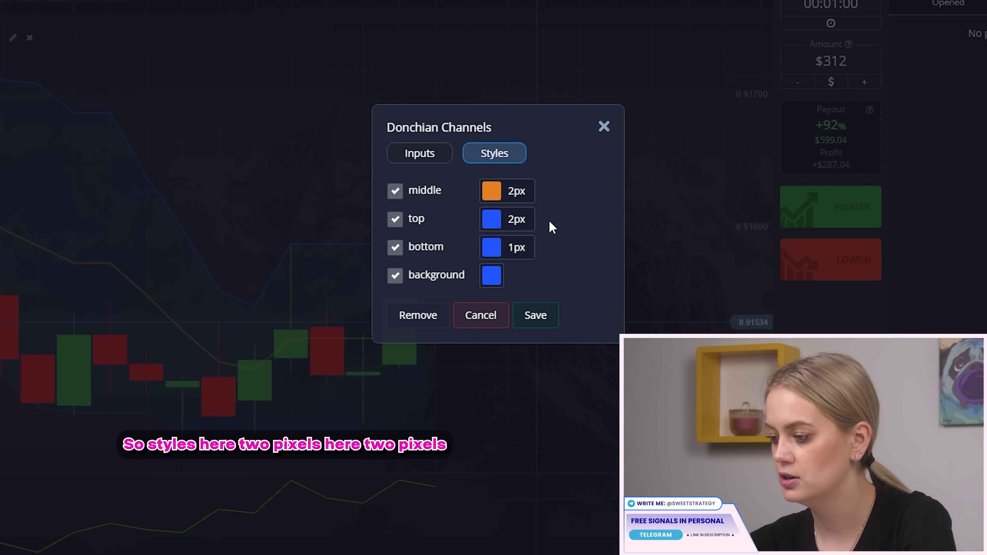
pyautogui.click(524, 248)
pyautogui.click(532, 355)
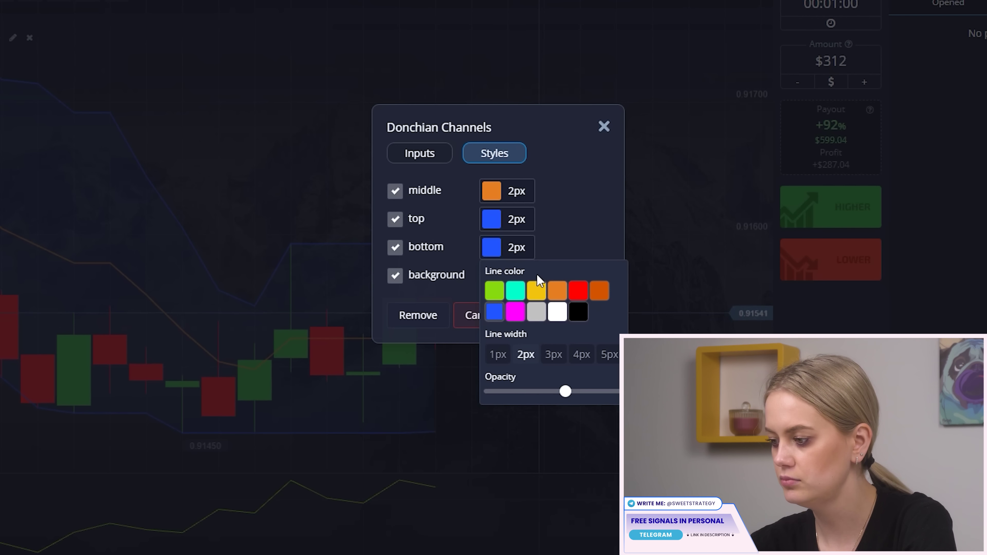
pyautogui.click(550, 233)
pyautogui.click(536, 316)
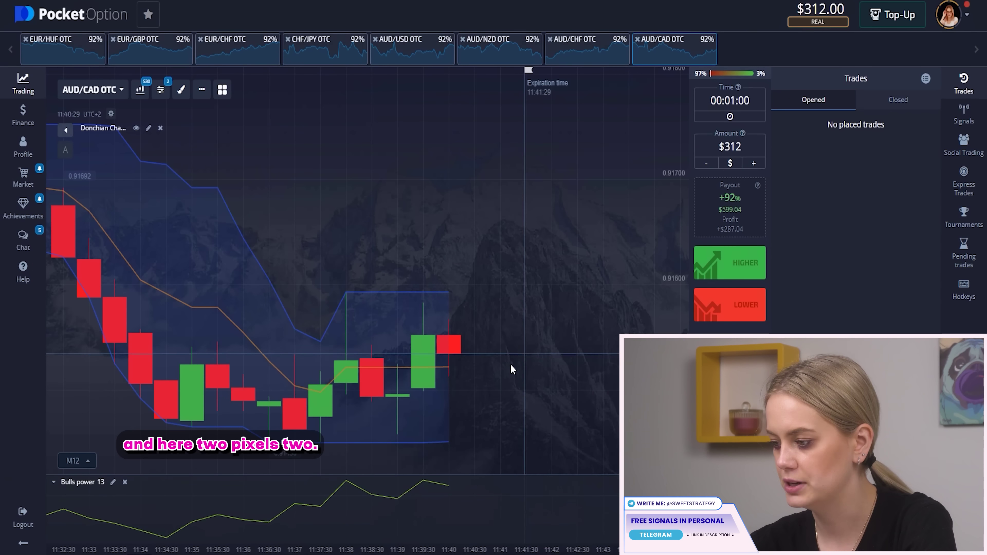
# Step: Change Bulls power to period 7 with a 2px main line and save
pyautogui.click(112, 483)
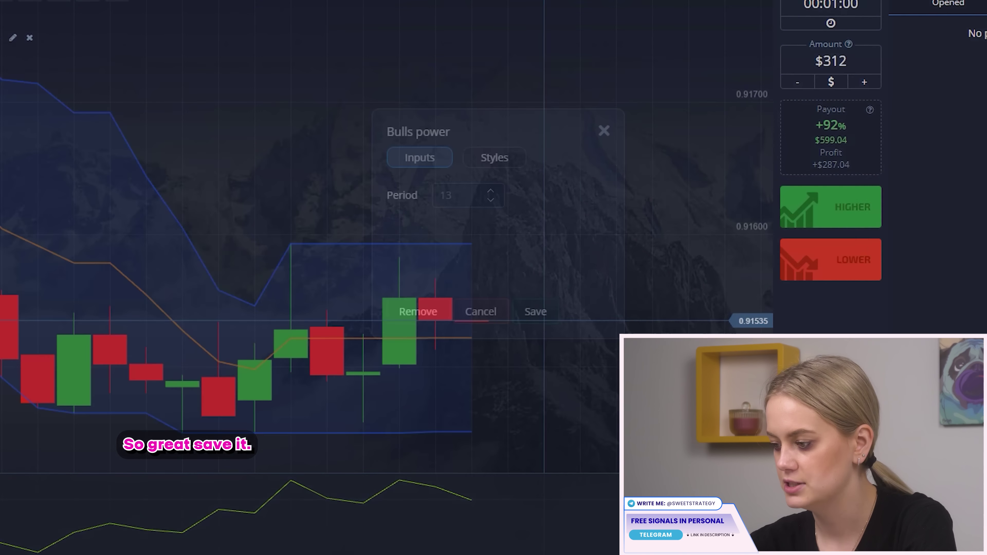
pyautogui.click(491, 200)
pyautogui.click(491, 200)
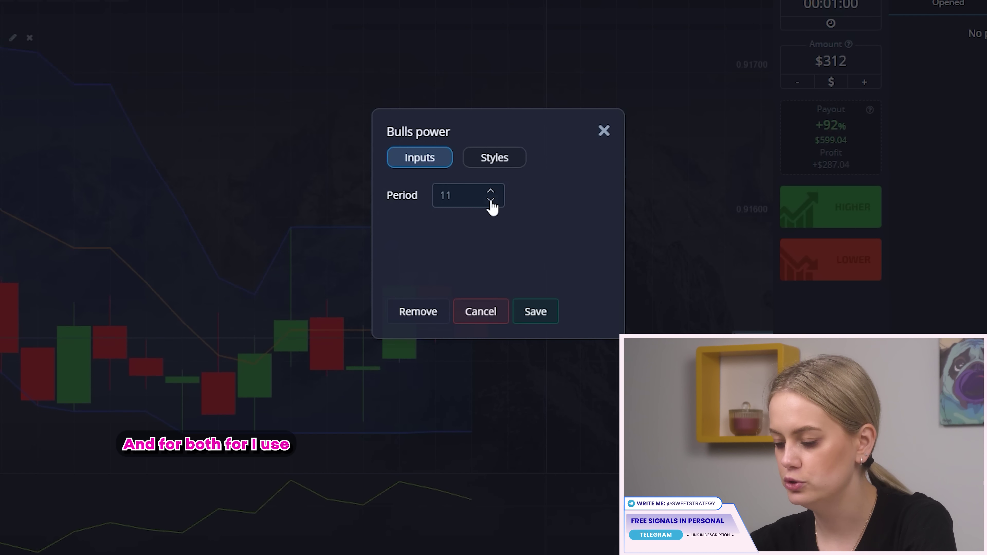
pyautogui.click(491, 199)
pyautogui.click(490, 200)
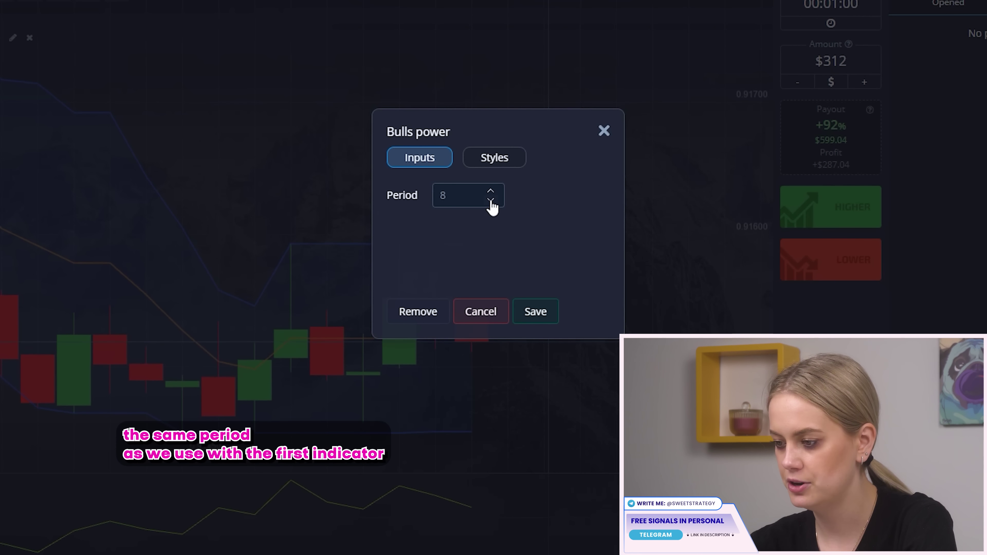
pyautogui.click(503, 167)
pyautogui.click(509, 198)
pyautogui.click(517, 303)
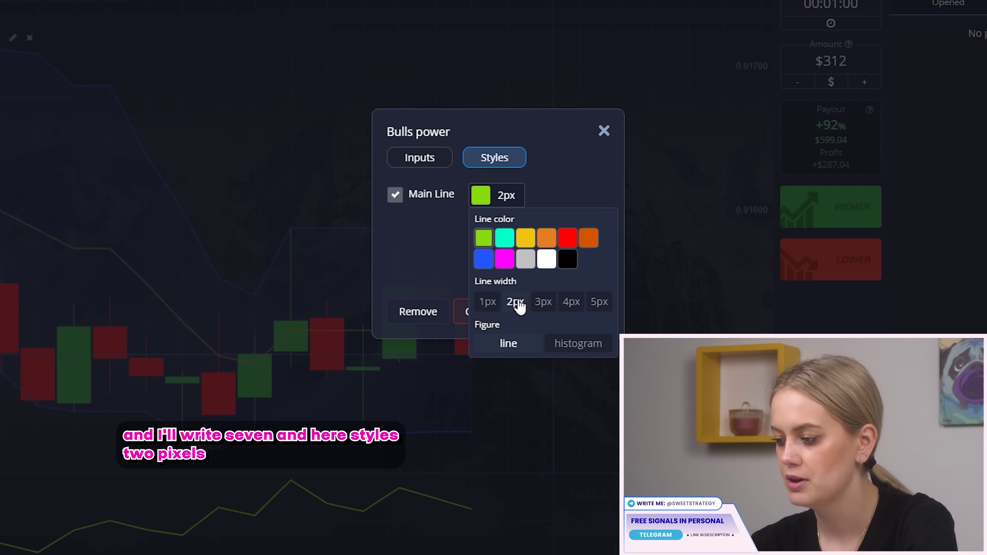
pyautogui.click(550, 196)
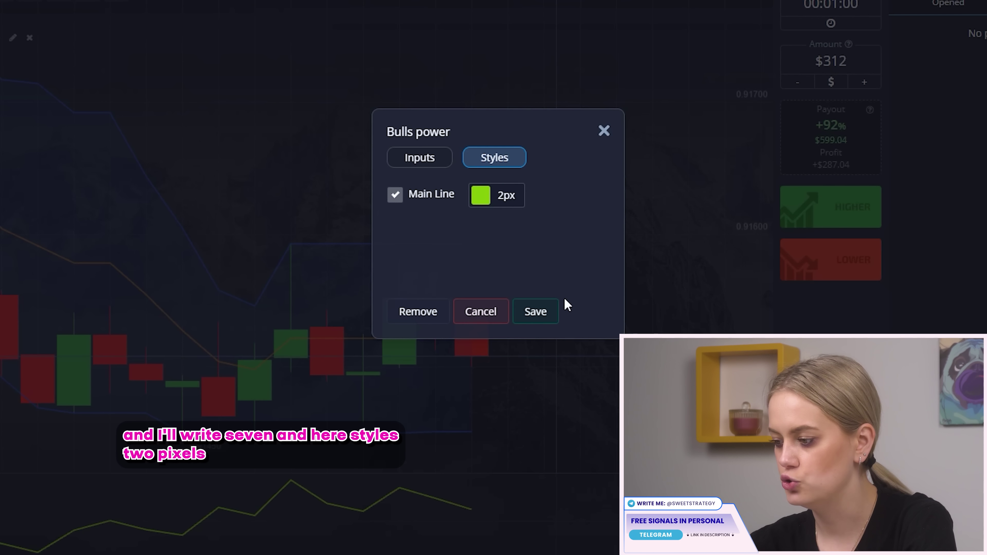
pyautogui.click(548, 316)
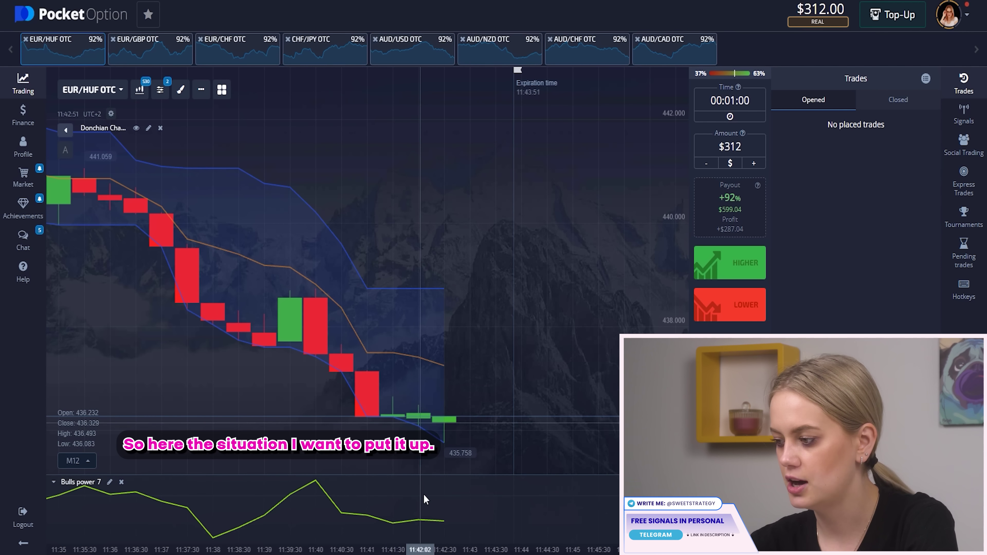
# Step: Place a $312 HIGHER trade on EUR/HUF OTC with the Shift+W hotkey
pyautogui.hotkey('shift', 'w')
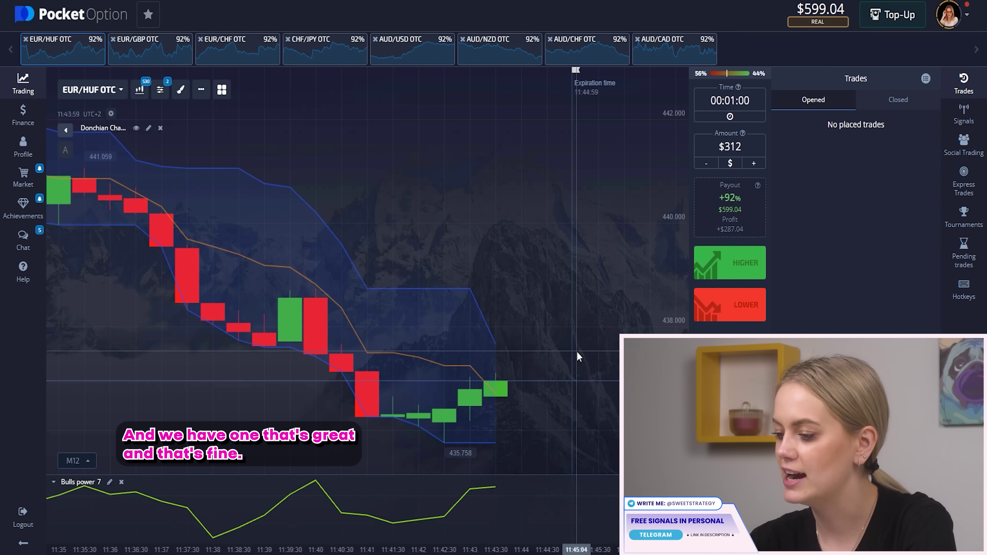
# Step: Set the trade amount to $500 and place a LOWER trade on EUR/GBP OTC
pyautogui.moveTo(484, 397); pyautogui.dragTo(401, 399)
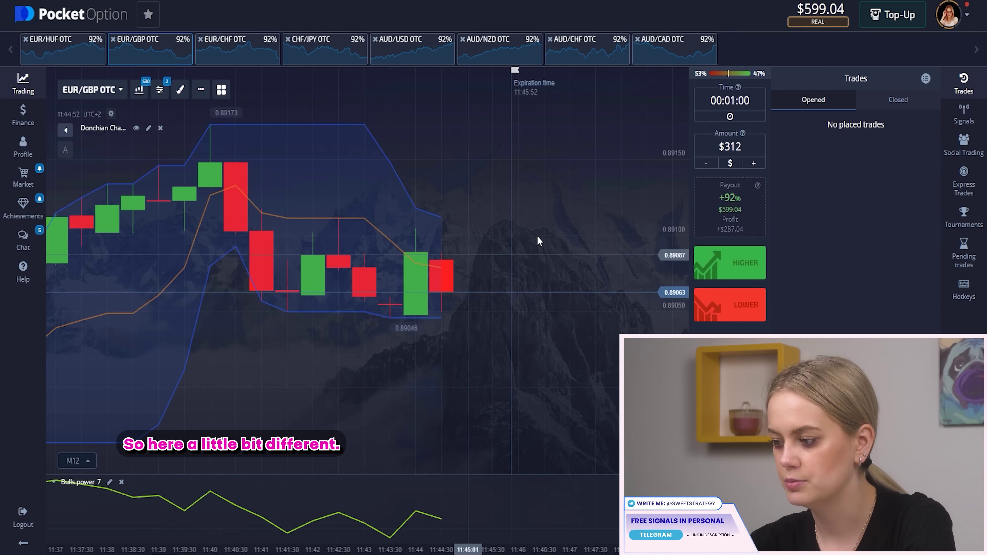
pyautogui.click(734, 147)
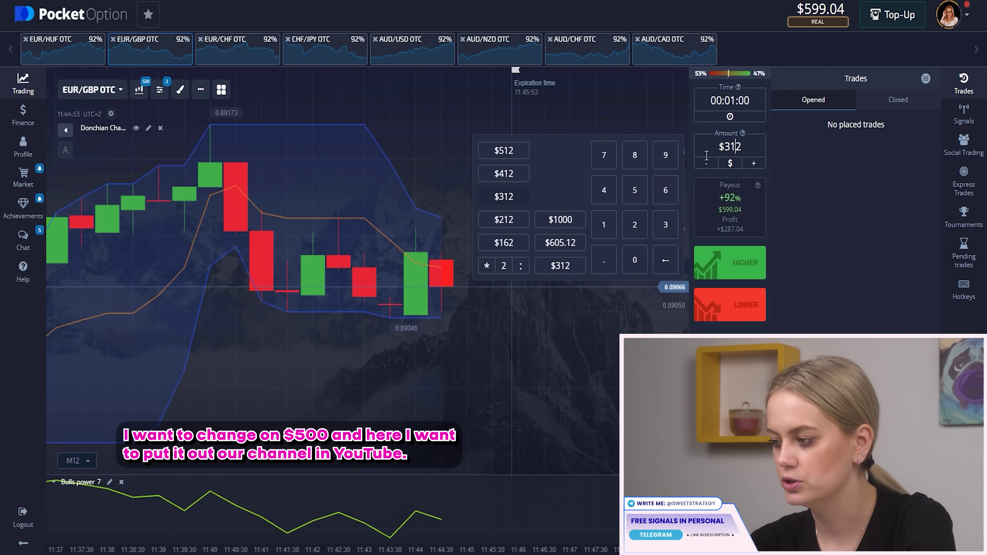
pyautogui.click(642, 192)
pyautogui.click(635, 261)
pyautogui.click(730, 305)
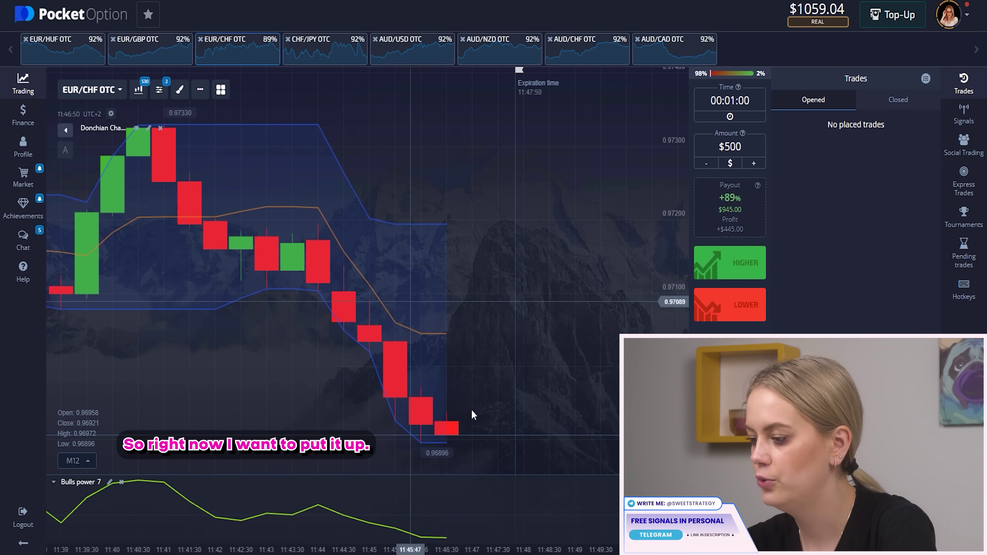
# Step: Place a $500 HIGHER trade on EUR/CHF OTC with the Shift+W hotkey
pyautogui.hotkey('shift', 'w')
pyautogui.hotkey('shift', 'w')
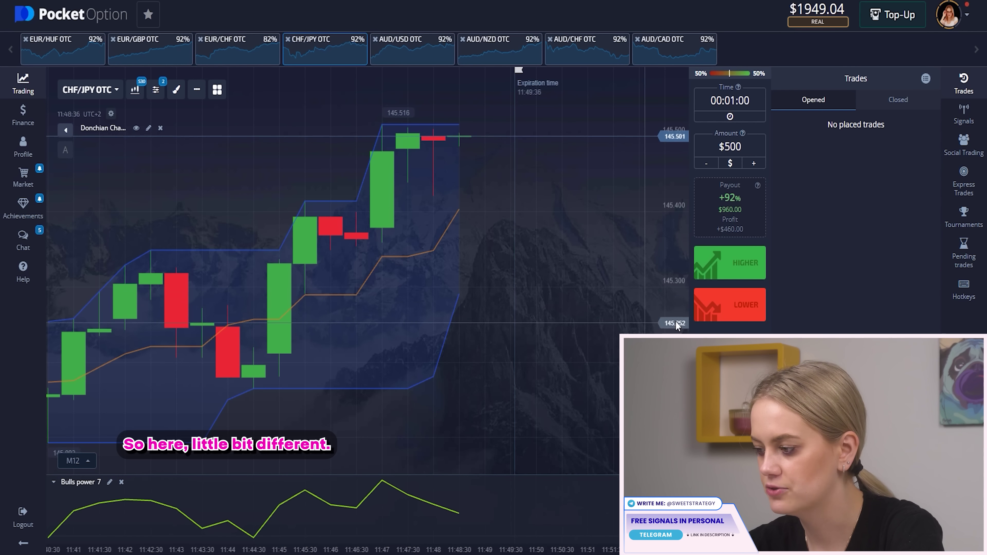
# Step: Place two $500 LOWER trades on CHF/JPY OTC and follow the latest candles
pyautogui.click(720, 310)
pyautogui.click(720, 309)
pyautogui.click(720, 309)
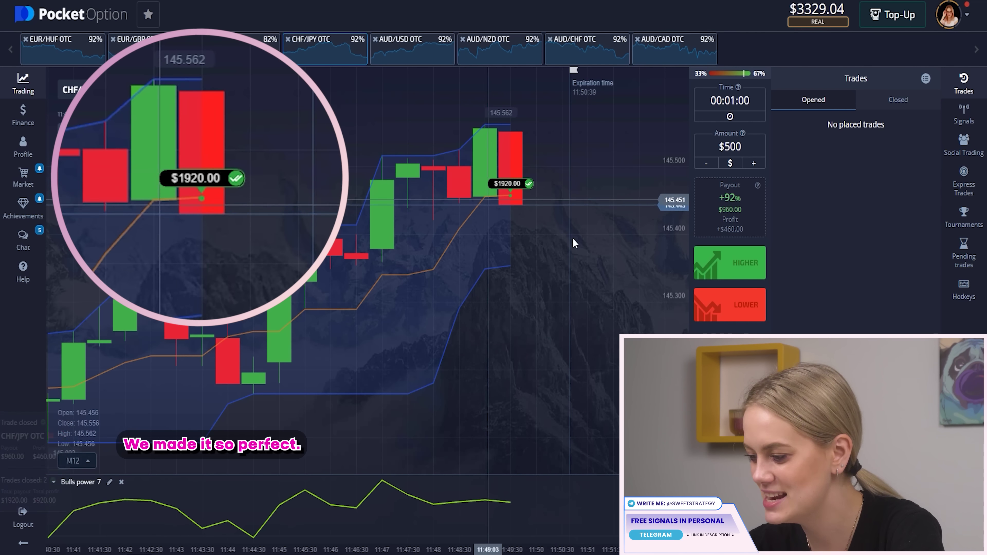
pyautogui.moveTo(571, 239); pyautogui.dragTo(521, 272)
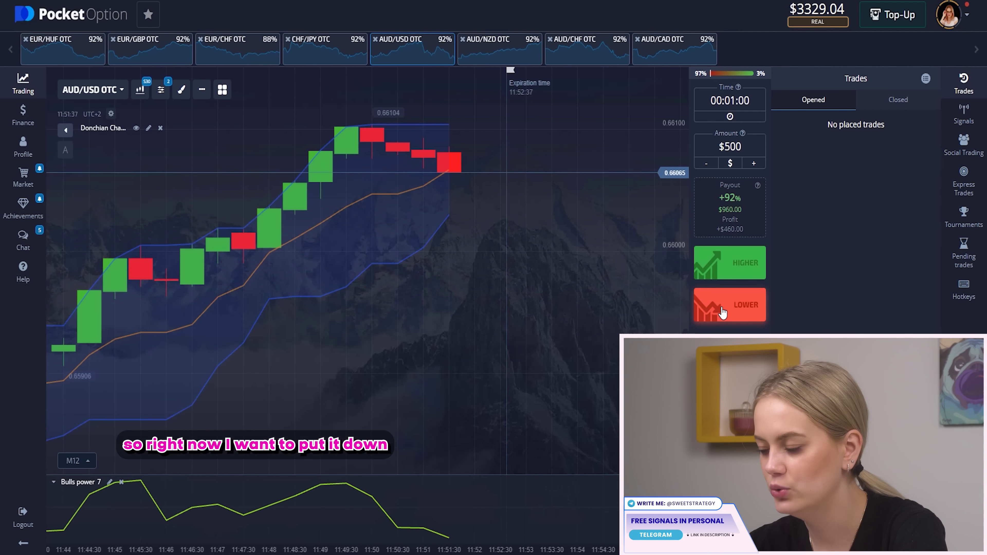
# Step: Place three $500 LOWER trades on AUD/USD OTC and follow the latest candles
pyautogui.click(722, 311)
pyautogui.click(722, 311)
pyautogui.click(722, 311)
pyautogui.click(722, 312)
pyautogui.click(723, 311)
pyautogui.click(722, 311)
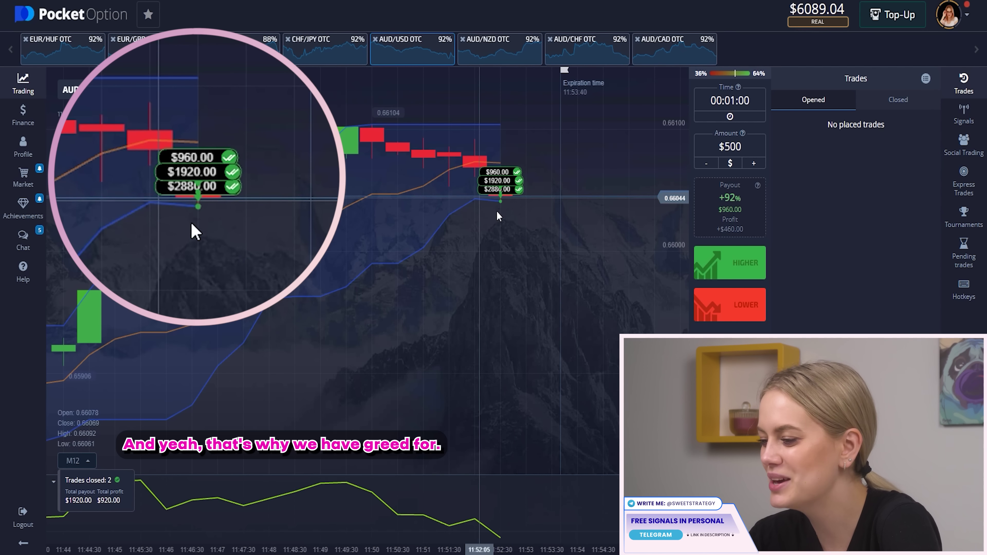
pyautogui.moveTo(449, 261); pyautogui.dragTo(376, 285)
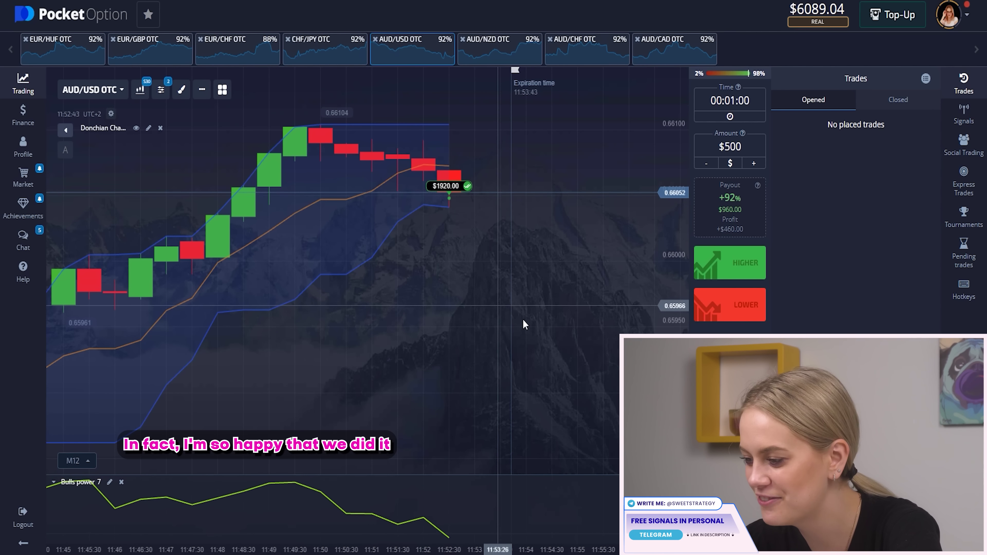